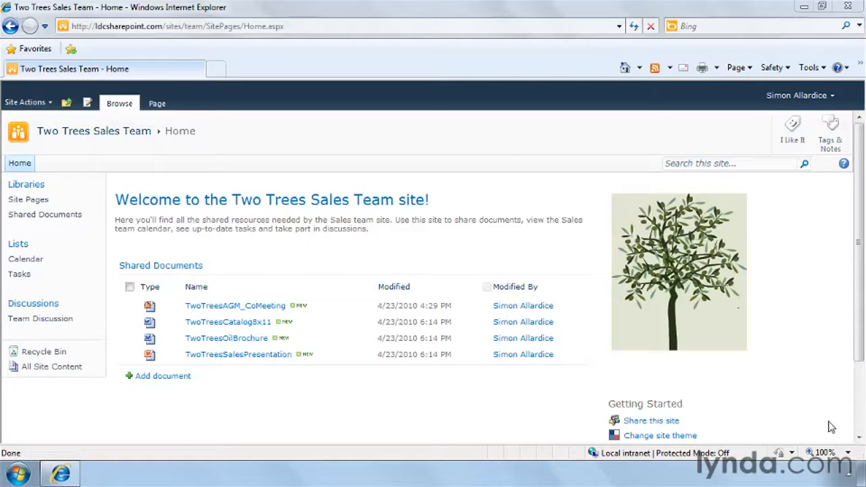
Open the site's full content listing and look through its libraries, lists and discussion boards.
{"action": "left_click", "coordinate": [48, 104]}
{"action": "left_click", "coordinate": [73, 318]}
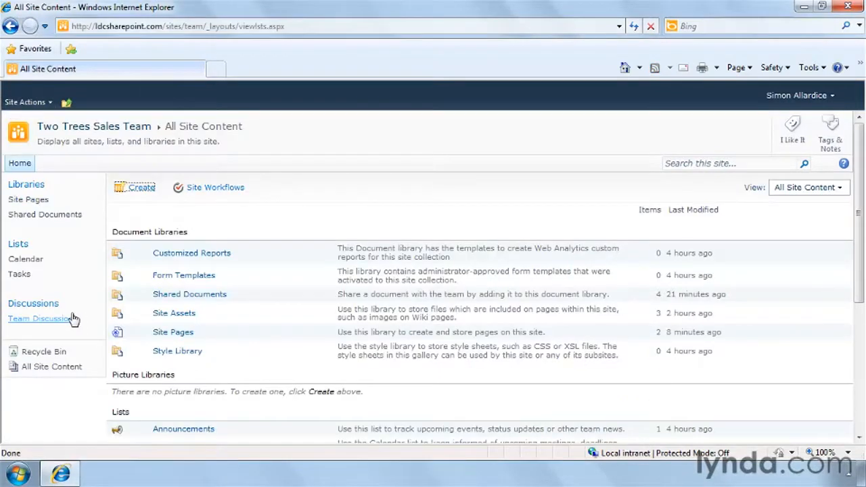
{"action": "scroll", "coordinate": [207, 304], "scroll_direction": "down", "scroll_amount": 3}
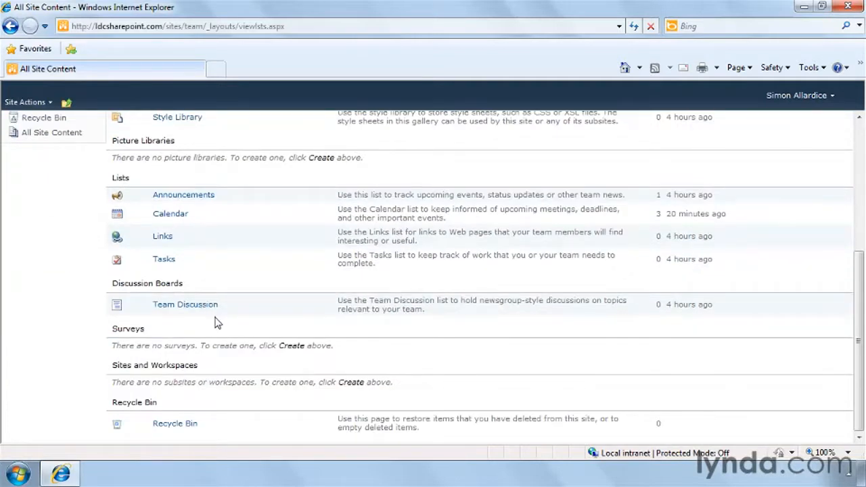
{"action": "scroll", "coordinate": [224, 322], "scroll_direction": "up", "scroll_amount": 3}
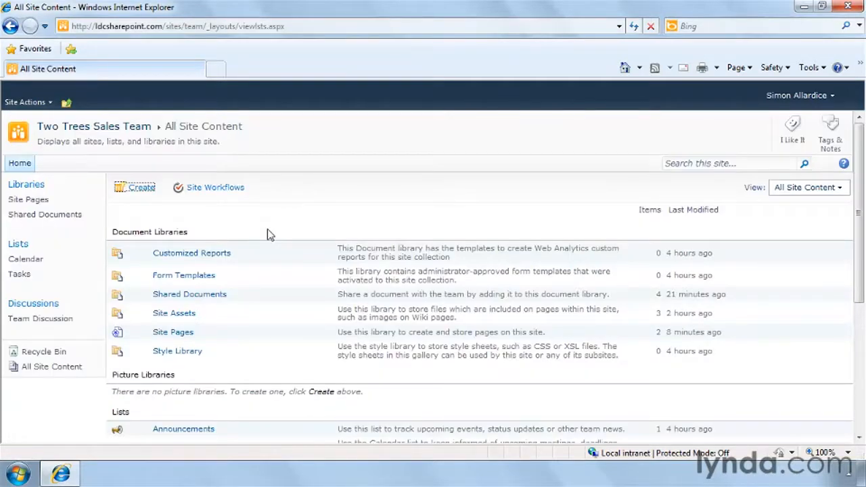
Open the Create page for the team site and install Microsoft Silverlight from its download offer.
{"action": "left_click", "coordinate": [141, 189]}
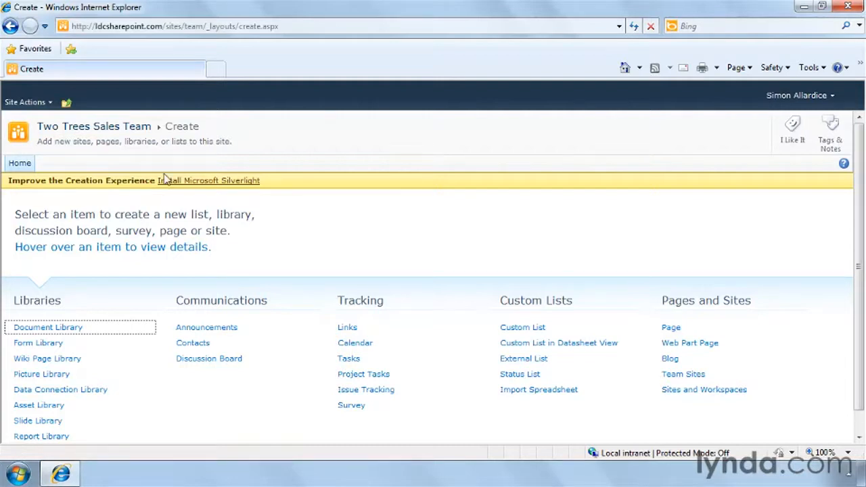
{"action": "left_click", "coordinate": [174, 181]}
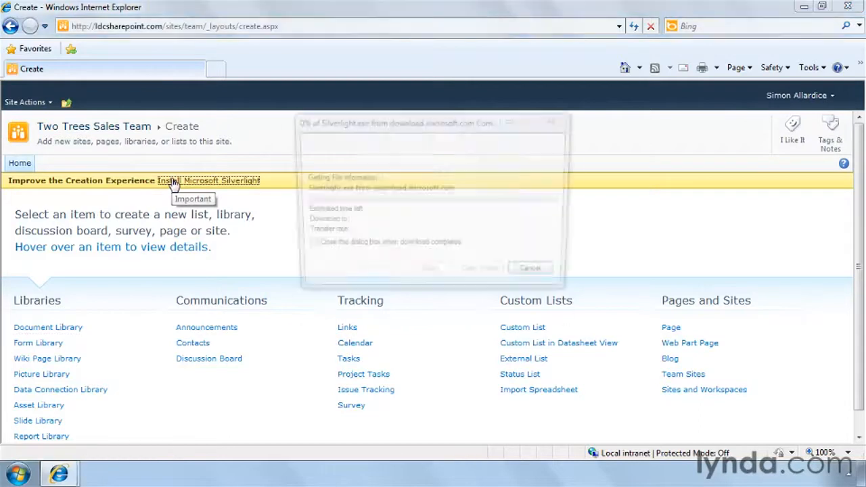
{"action": "left_click", "coordinate": [414, 246]}
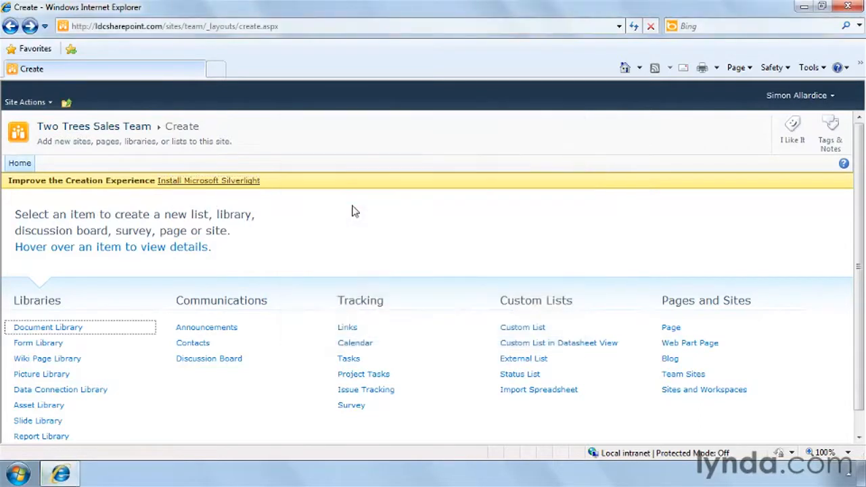
Return to the All Site Content page and open the Create dialog for new site items.
{"action": "left_click", "coordinate": [25, 102]}
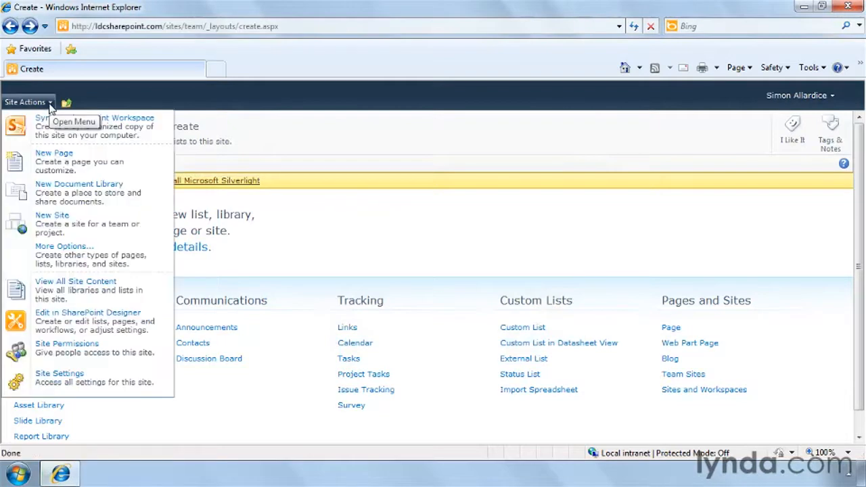
{"action": "left_click", "coordinate": [72, 285]}
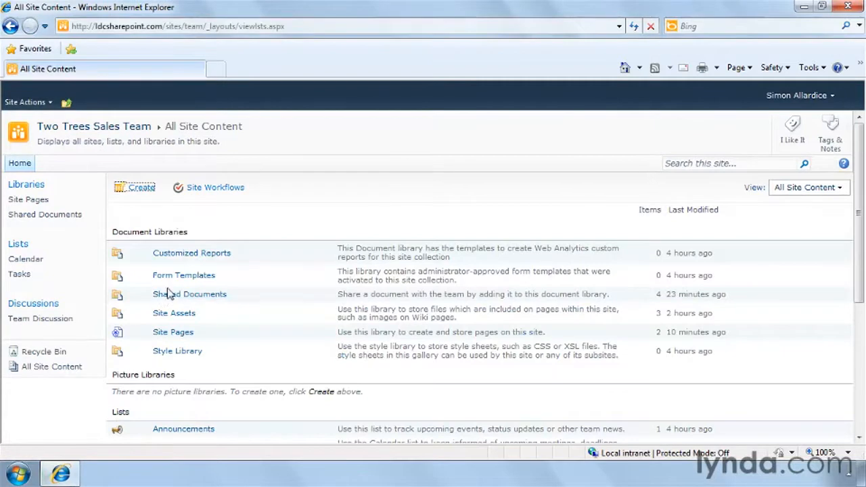
{"action": "left_click", "coordinate": [143, 188]}
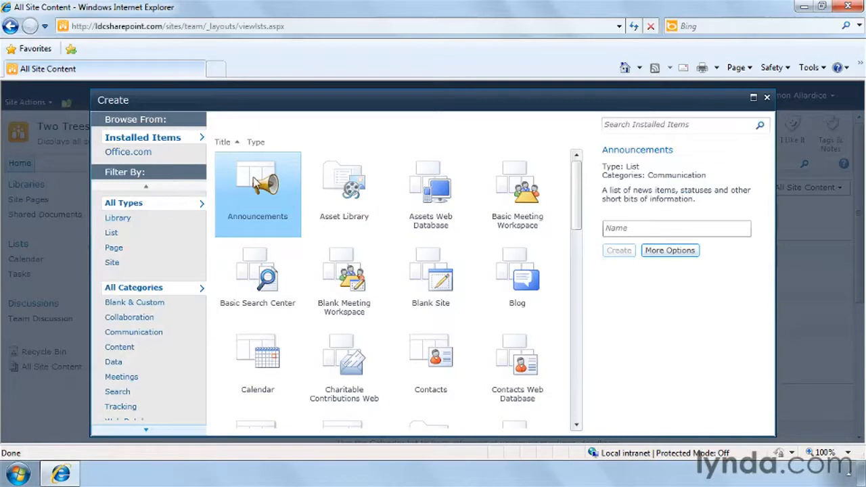
Examine the details of several installed templates, including Asset Library, Issue Tracking, Import Spreadsheet and Group Work Site.
{"action": "left_click", "coordinate": [346, 184]}
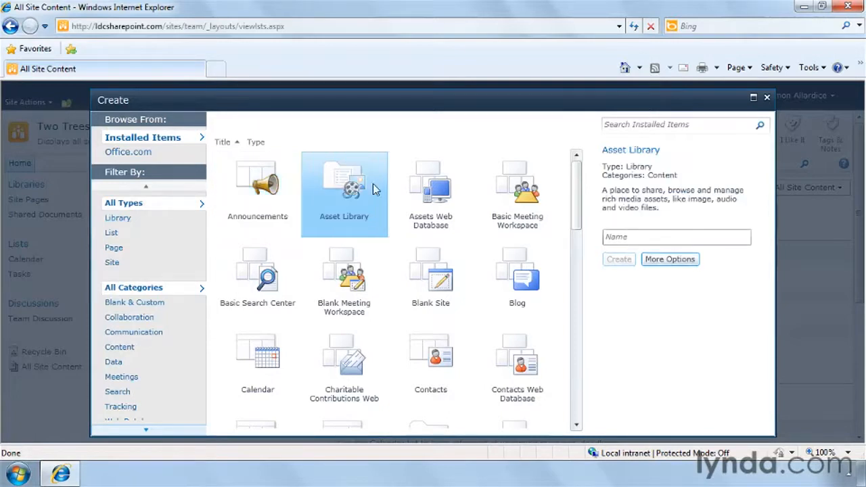
{"action": "left_click", "coordinate": [444, 193]}
{"action": "left_click_drag", "start_coordinate": [577, 190], "coordinate": [579, 294]}
{"action": "left_click", "coordinate": [445, 285]}
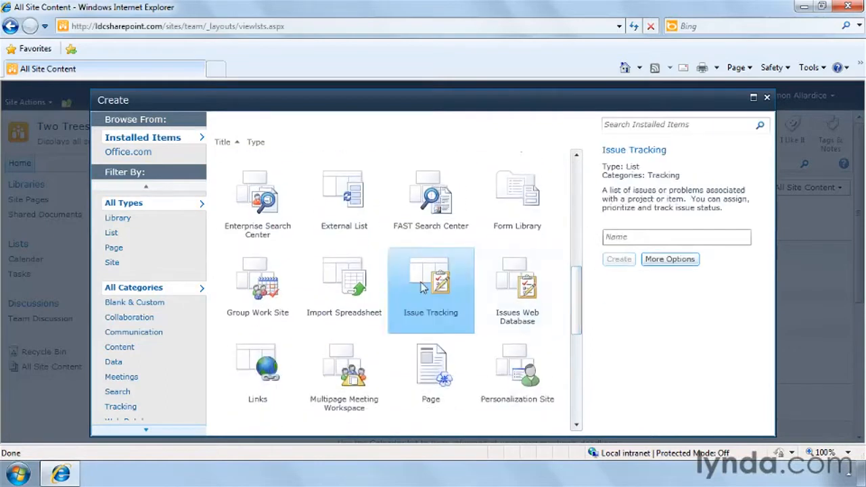
{"action": "left_click", "coordinate": [345, 279]}
{"action": "left_click", "coordinate": [268, 281]}
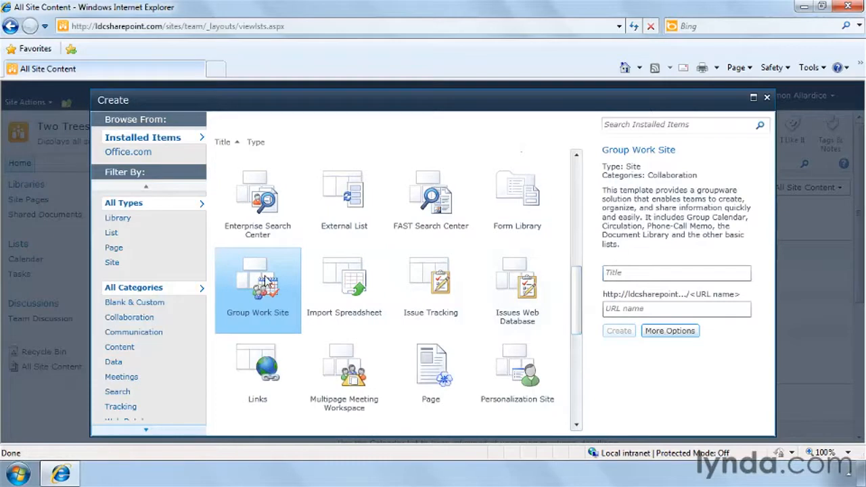
Go through the template categories Blank & Custom, Collaboration and Communication, ending with the Content category as filter.
{"action": "left_click", "coordinate": [134, 304]}
{"action": "left_click", "coordinate": [132, 318]}
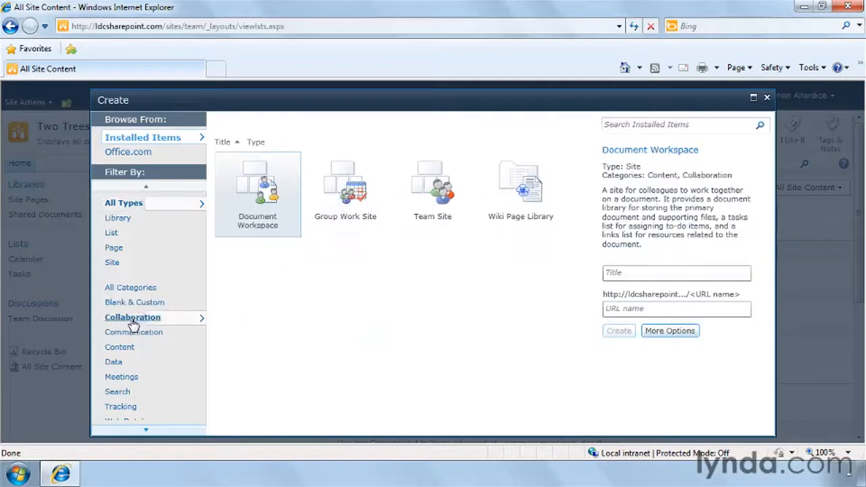
{"action": "left_click", "coordinate": [133, 334]}
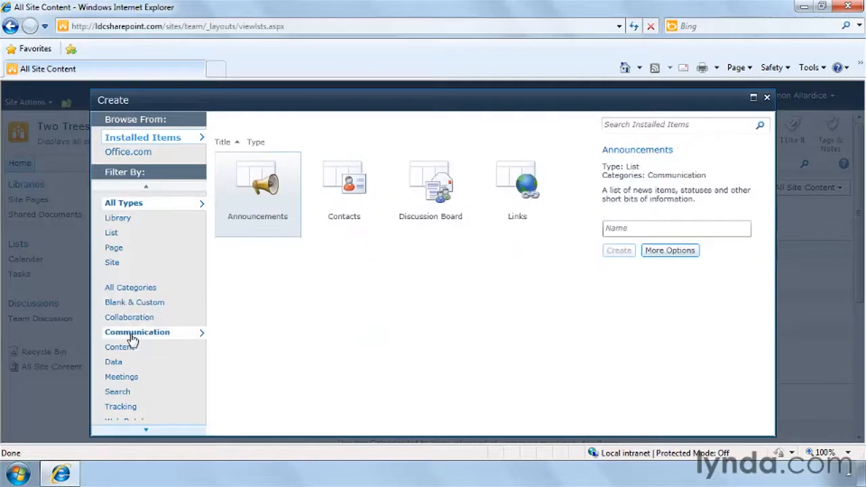
{"action": "left_click", "coordinate": [124, 350]}
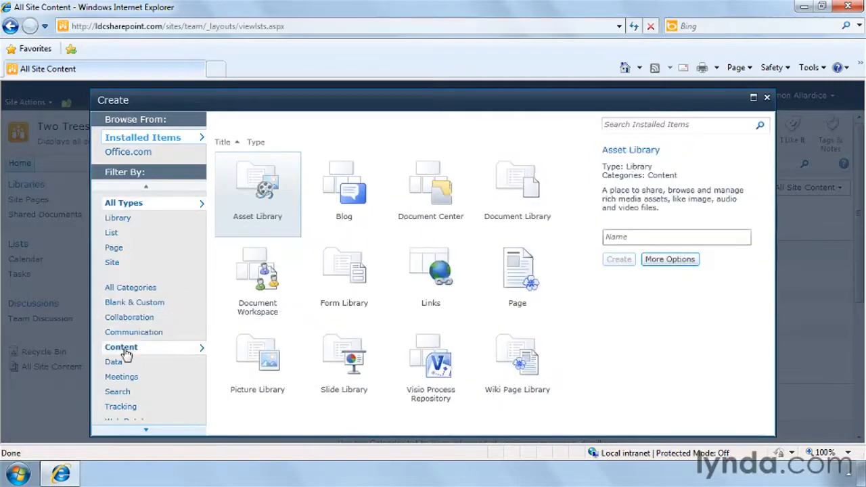
View the Content templates of type Page and Site, and finally filter them by the List type.
{"action": "left_click", "coordinate": [116, 251]}
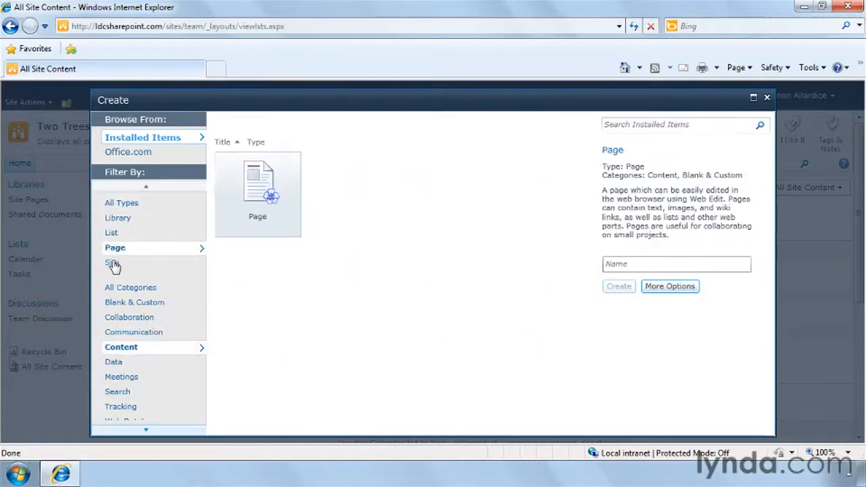
{"action": "left_click", "coordinate": [113, 265]}
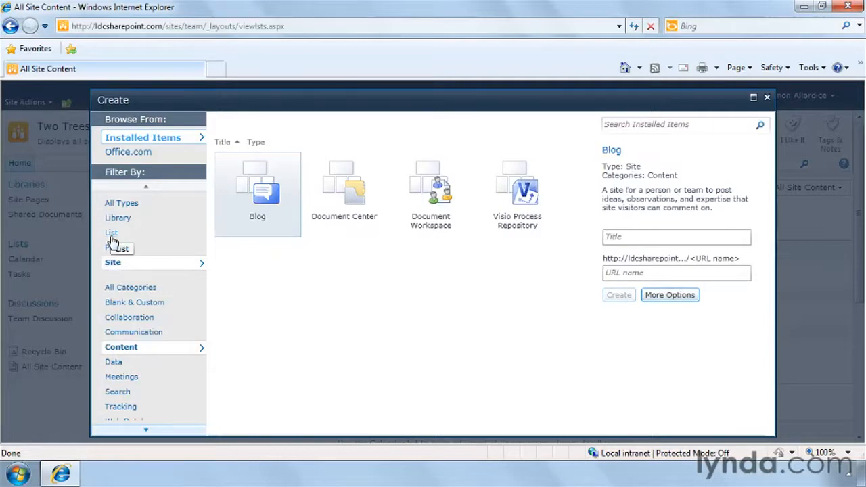
{"action": "left_click", "coordinate": [112, 238]}
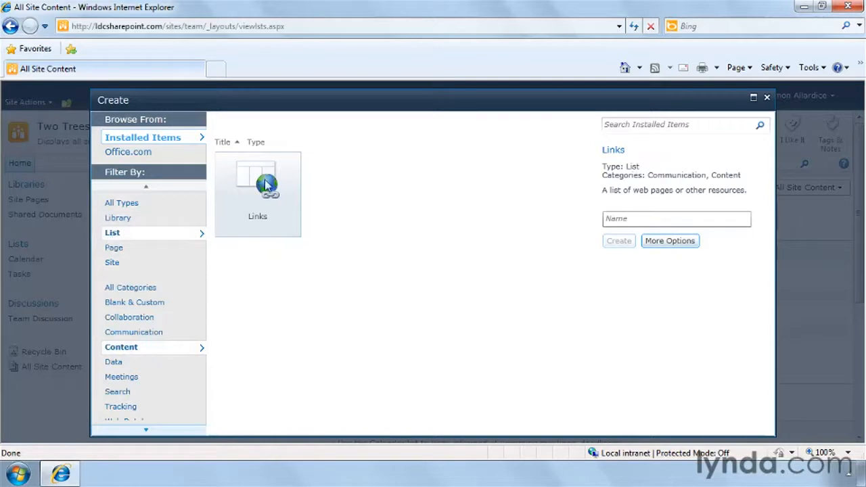
Create a Links list named "Useful Links" through its additional options, keeping it displayed on the Quick Launch.
{"action": "left_click", "coordinate": [634, 219]}
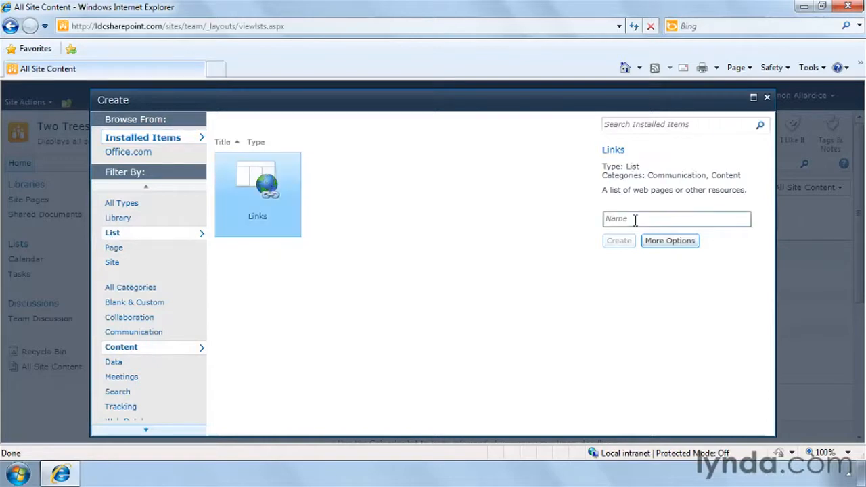
{"action": "type", "text": "Use"}
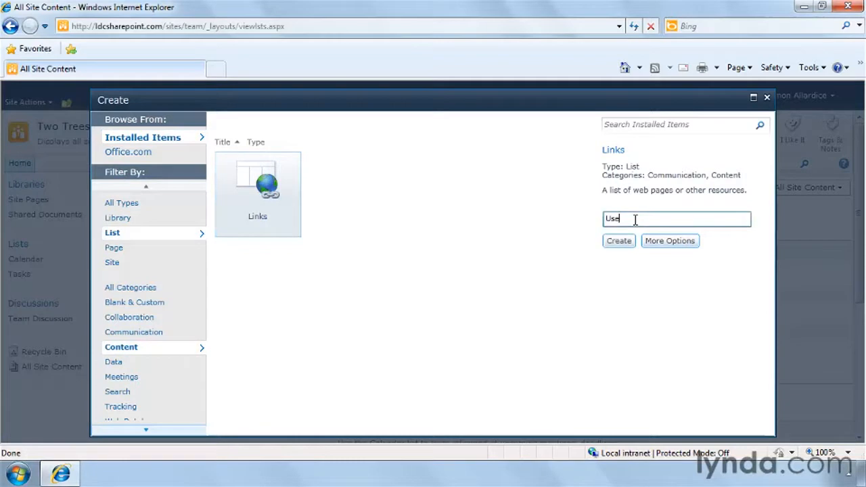
{"action": "type", "text": "ful Links"}
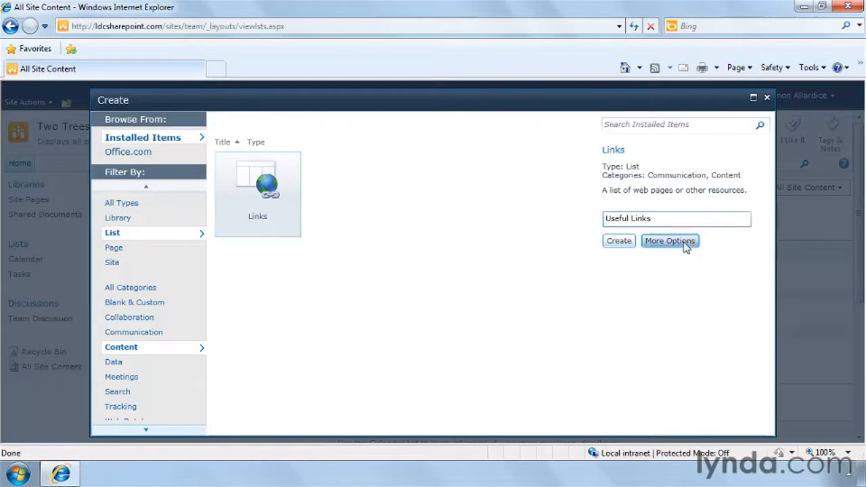
{"action": "left_click", "coordinate": [651, 243]}
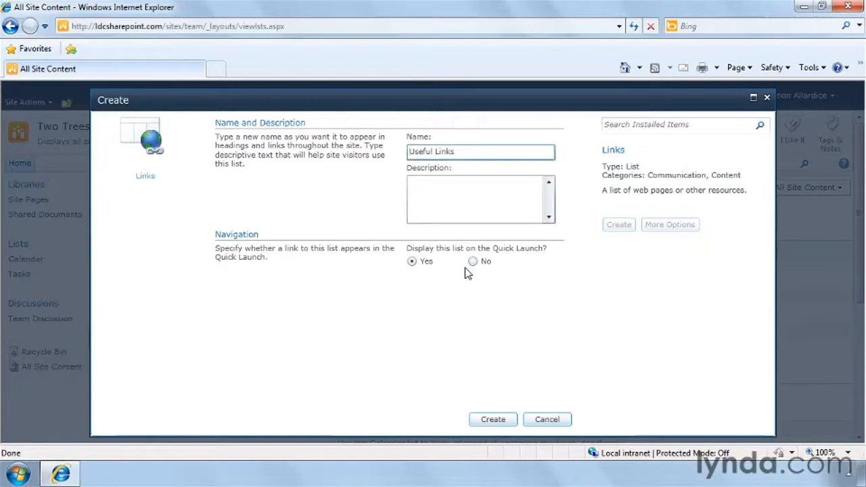
{"action": "left_click", "coordinate": [512, 416]}
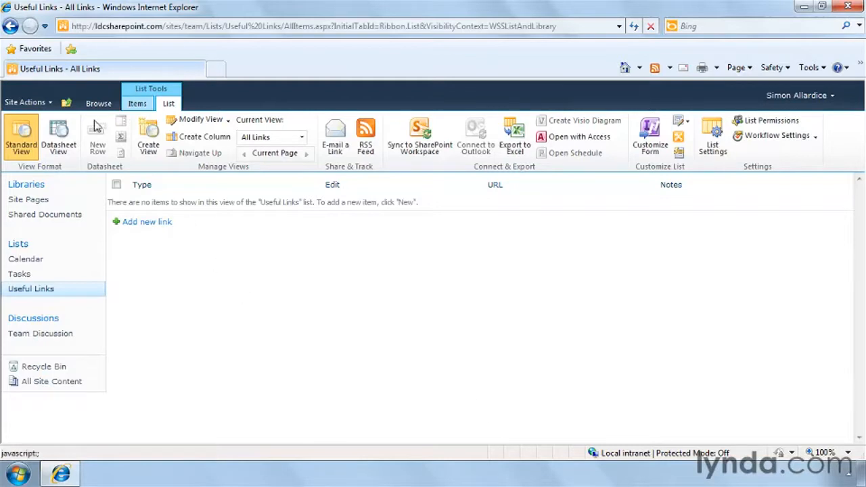
Reopen the Create dialog from the Useful Links list and examine the Asset Library and Status List templates.
{"action": "left_click", "coordinate": [50, 105]}
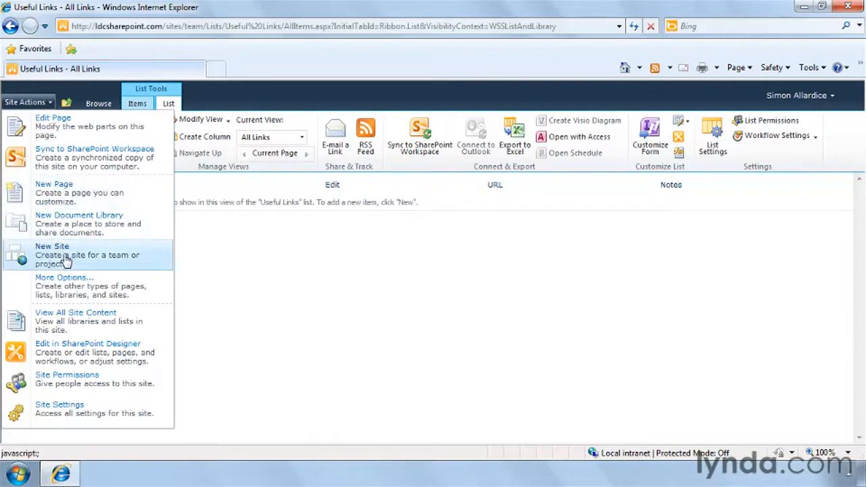
{"action": "left_click", "coordinate": [68, 286]}
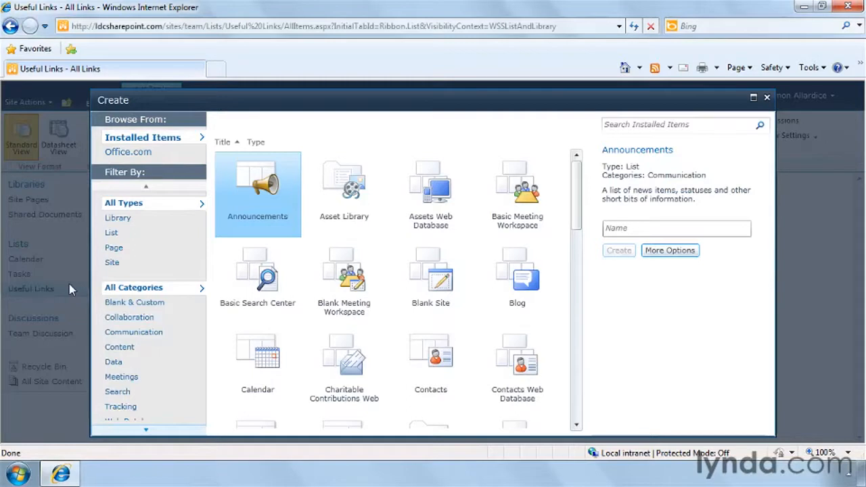
{"action": "left_click", "coordinate": [342, 174]}
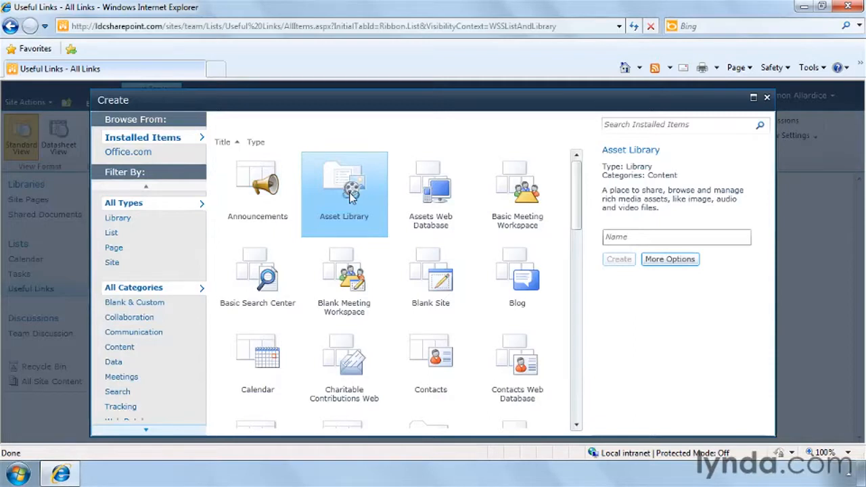
{"action": "left_click_drag", "start_coordinate": [575, 169], "coordinate": [575, 347]}
{"action": "left_click", "coordinate": [522, 288]}
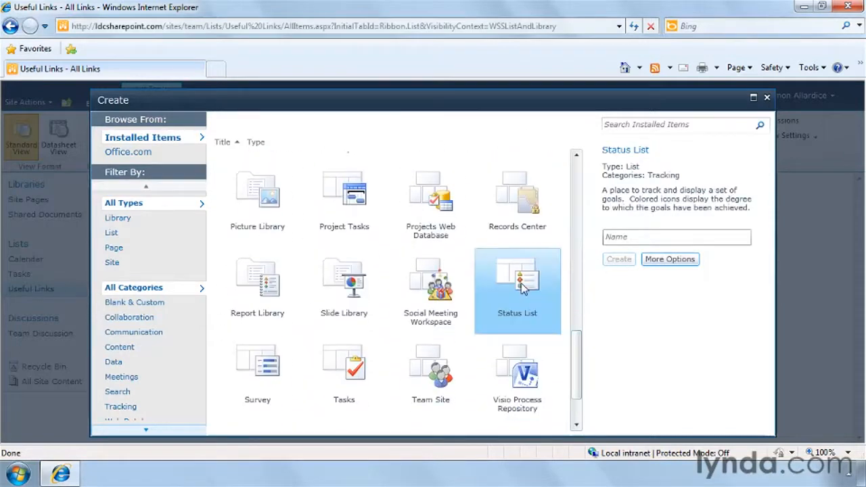